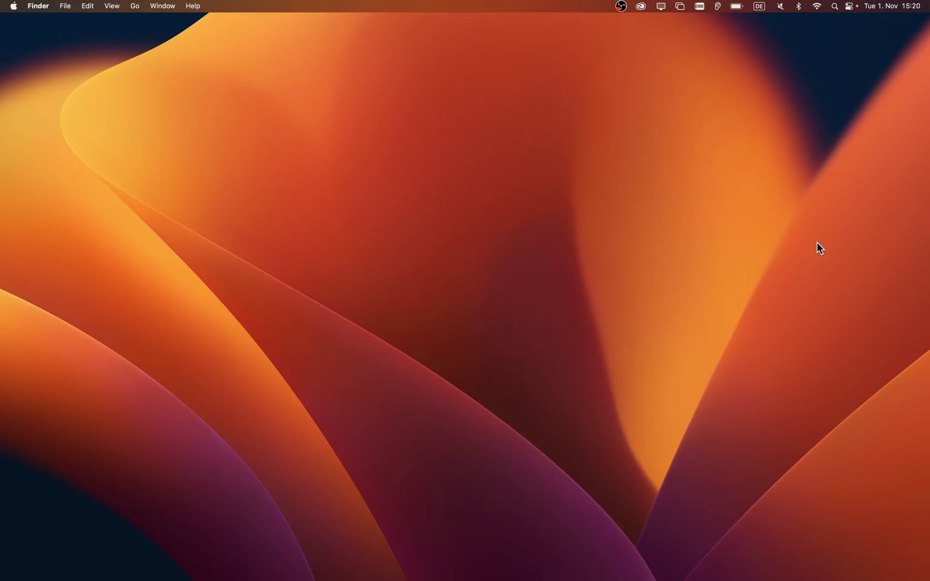
Restore the Minecraft Launcher window and show the Java Edition Installations list
mouse_move(535, 579)
left_click(763, 562)
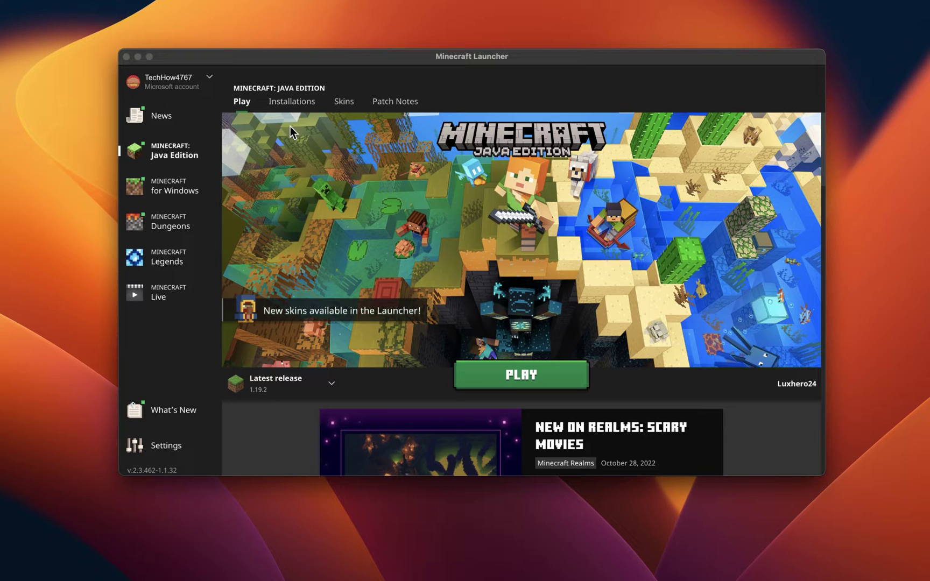
left_click(305, 102)
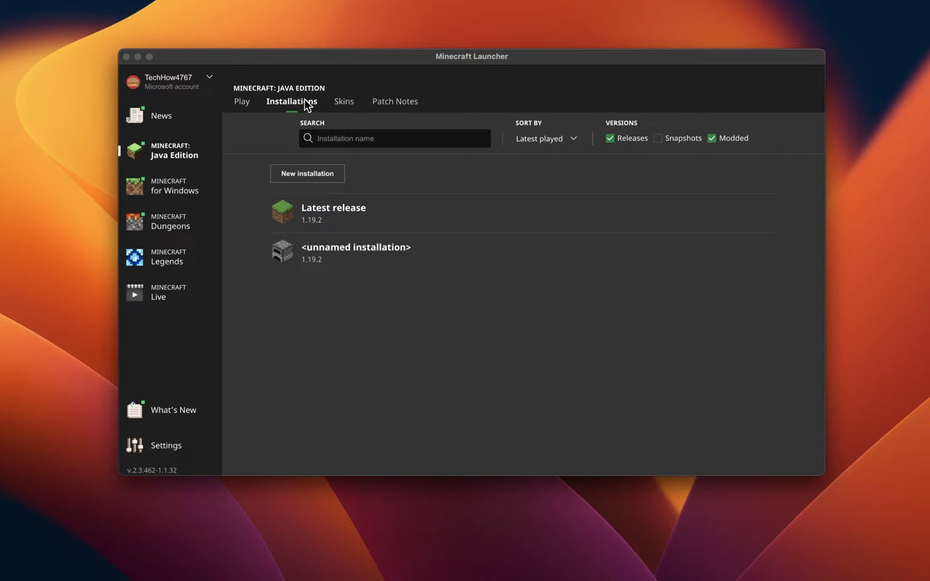
Start a new installation and set its version to release 1.19.2
left_click(311, 173)
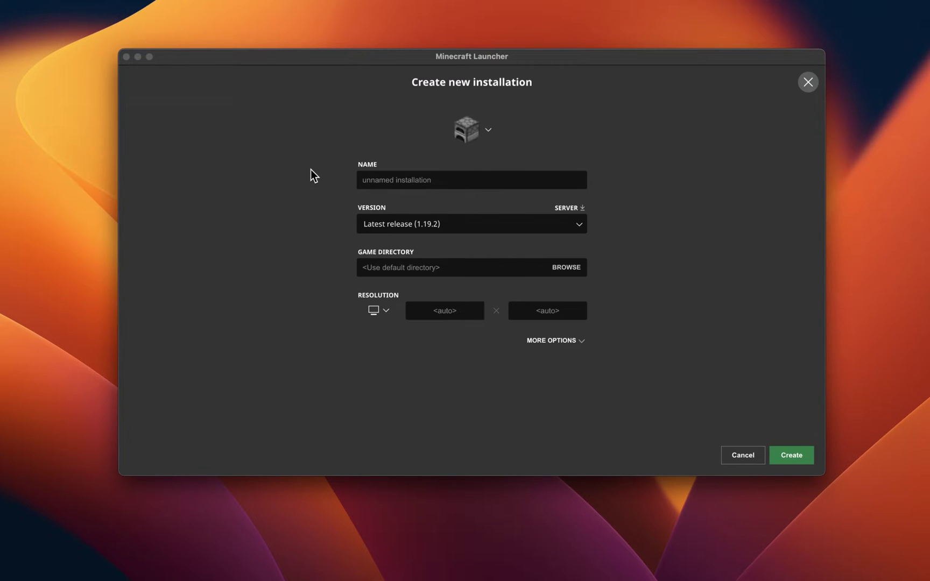
left_click(373, 180)
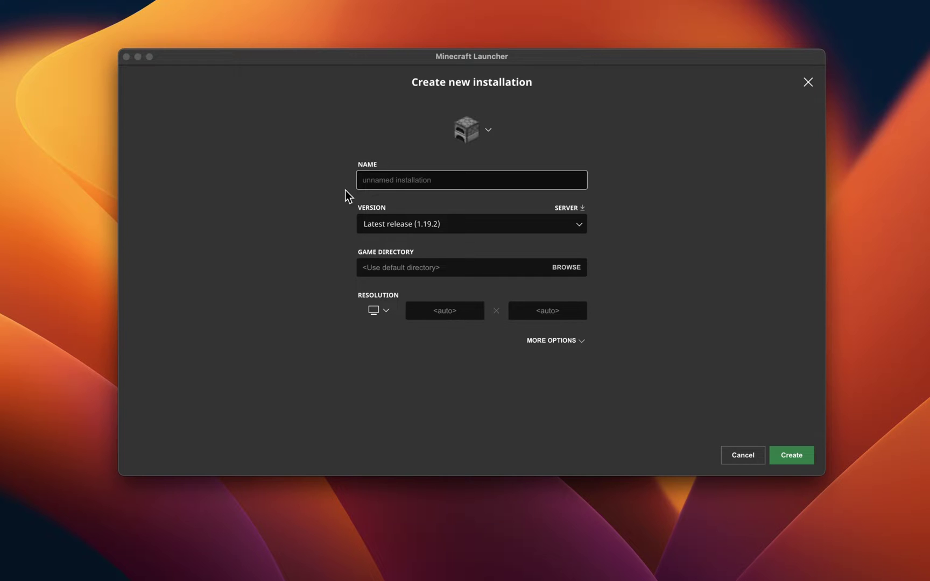
left_click(392, 228)
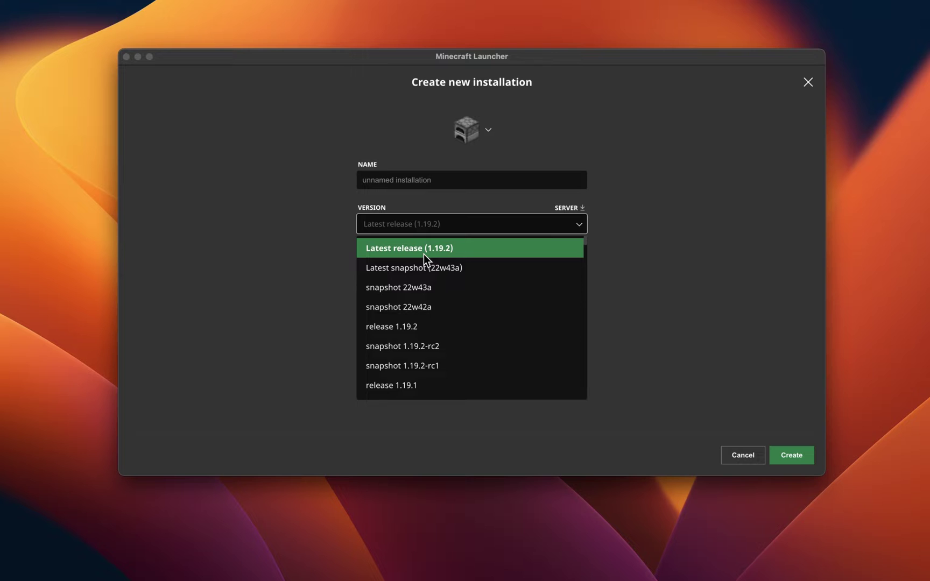
left_click(290, 277)
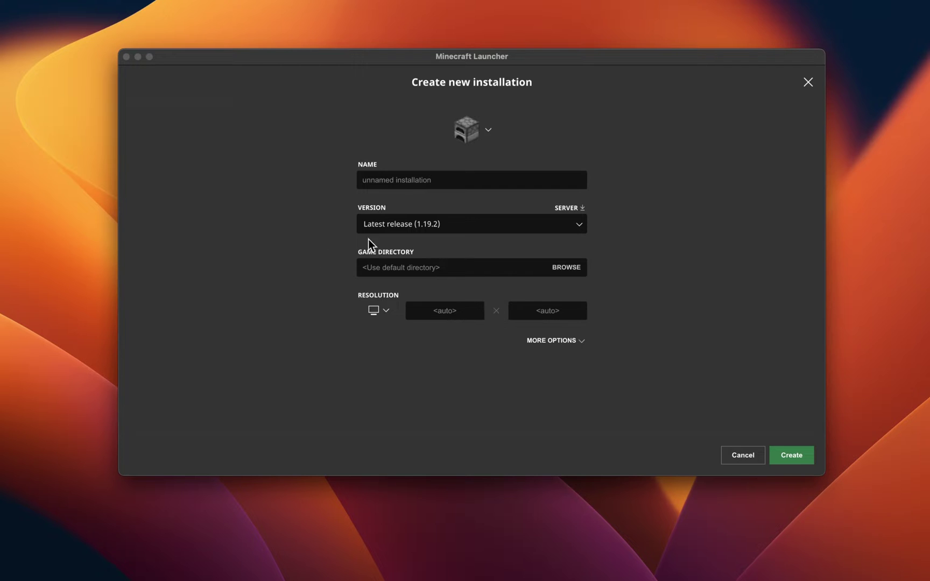
left_click(434, 225)
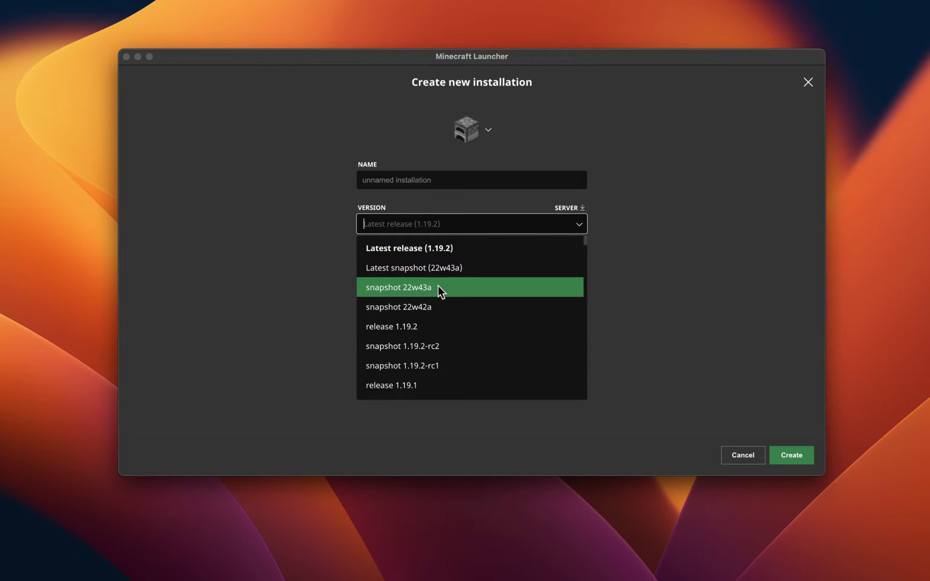
left_click(447, 325)
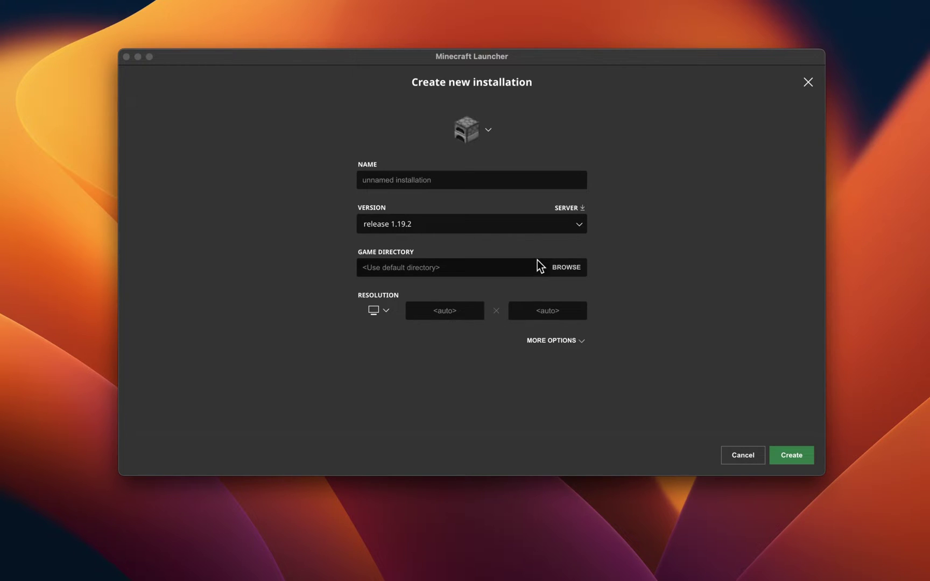
Leave the resolution on auto and reveal the Java executable and JVM argument options
left_click(471, 312)
left_click(390, 314)
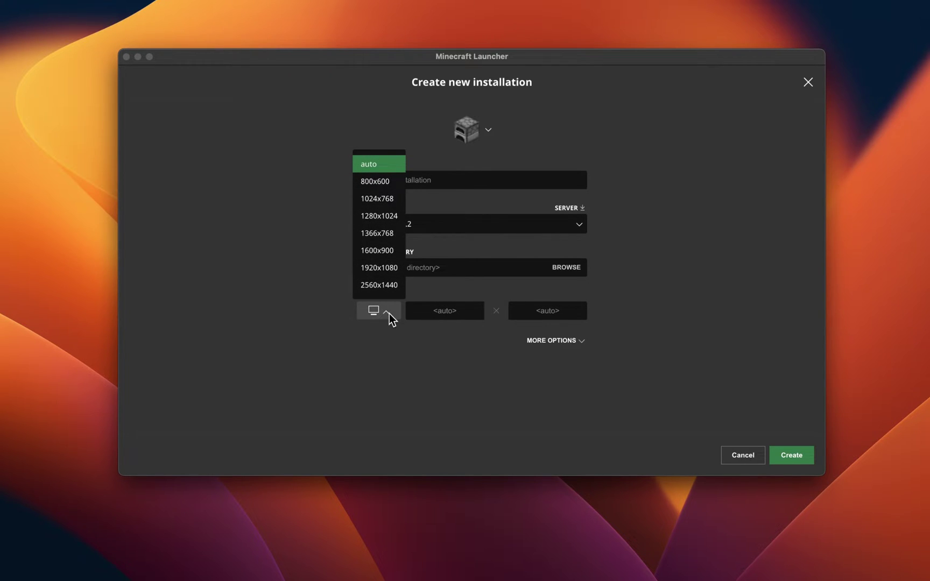
left_click(339, 312)
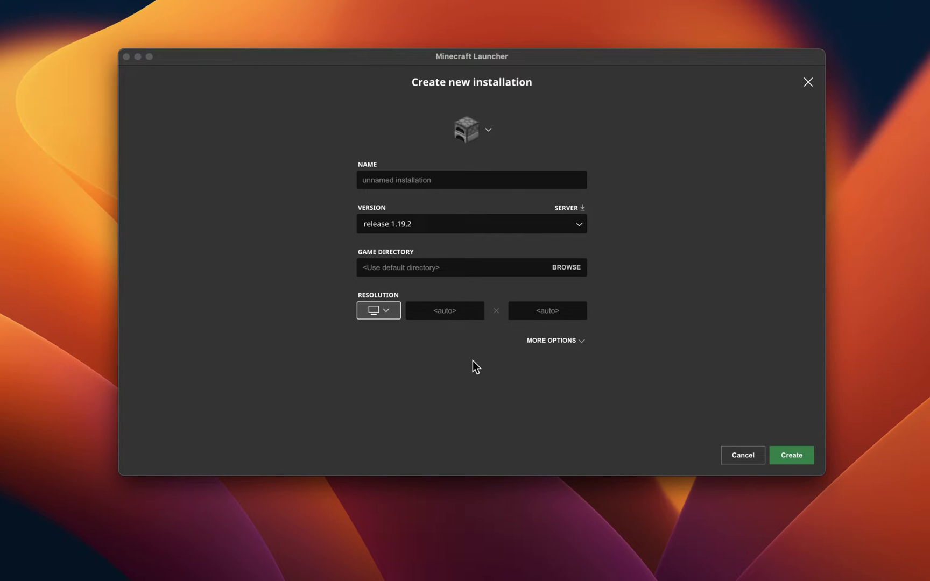
left_click(545, 342)
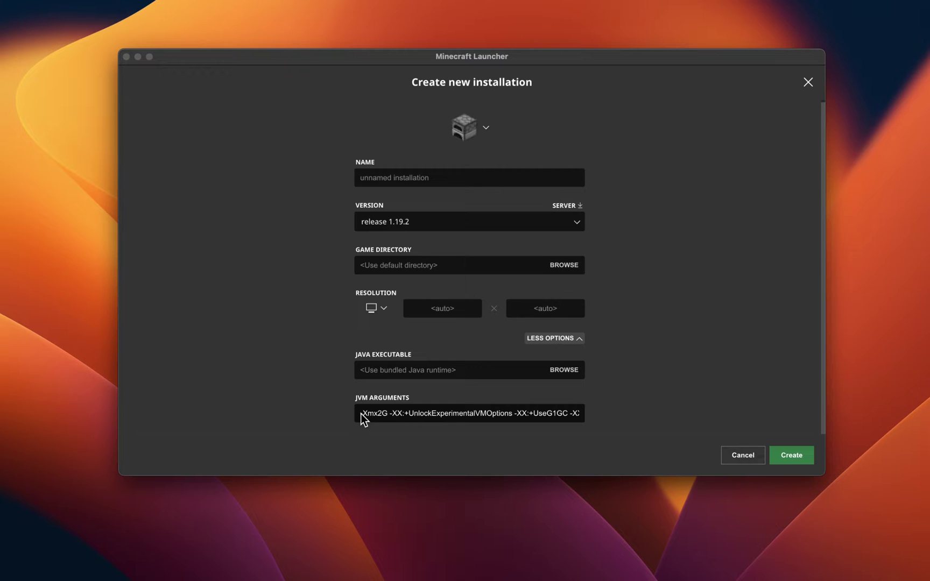
Check the -Xmx2G memory value in JVM arguments, then cancel the new installation
left_click_drag(363, 415, 367, 415)
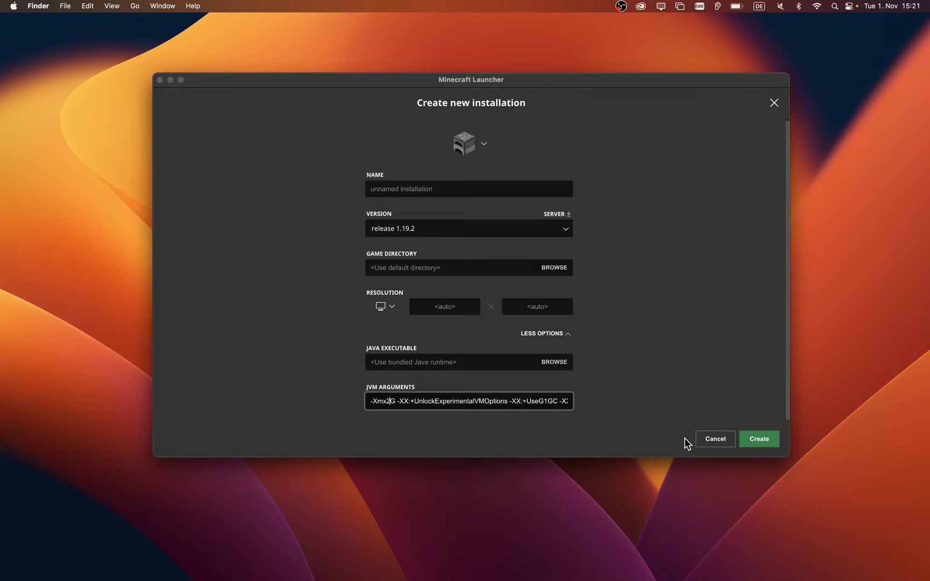
left_click(703, 438)
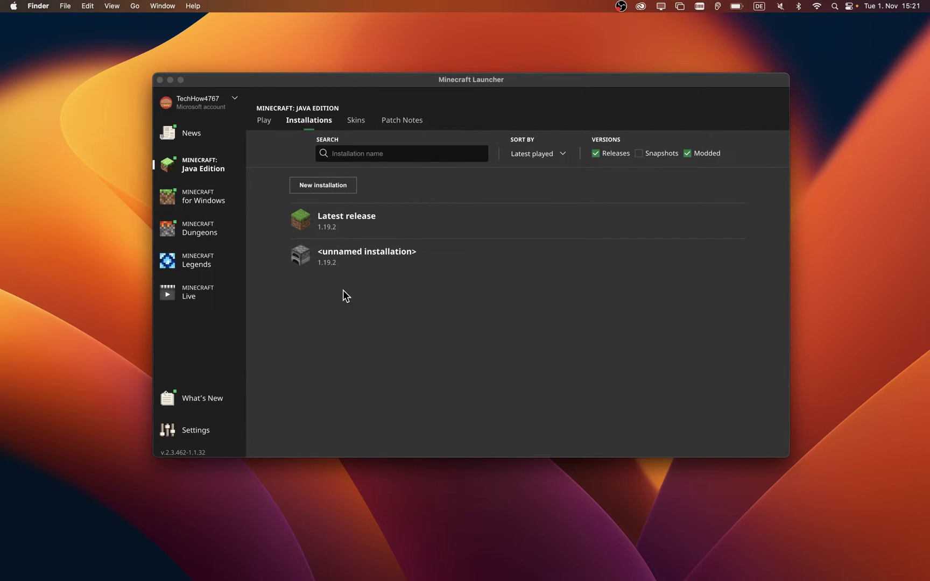
Return the launcher to the Play page and review the Mac's specs in About This Mac
left_click(265, 122)
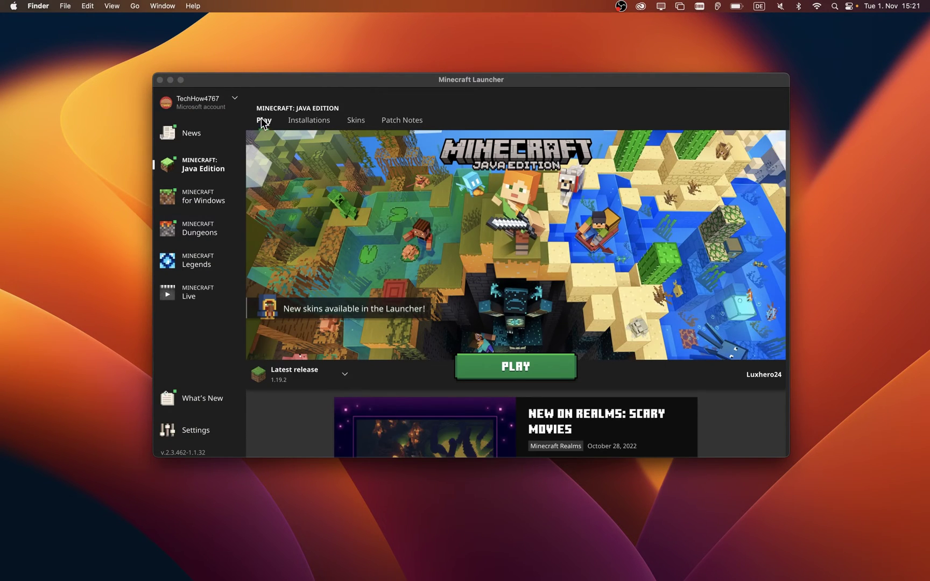
left_click(14, 6)
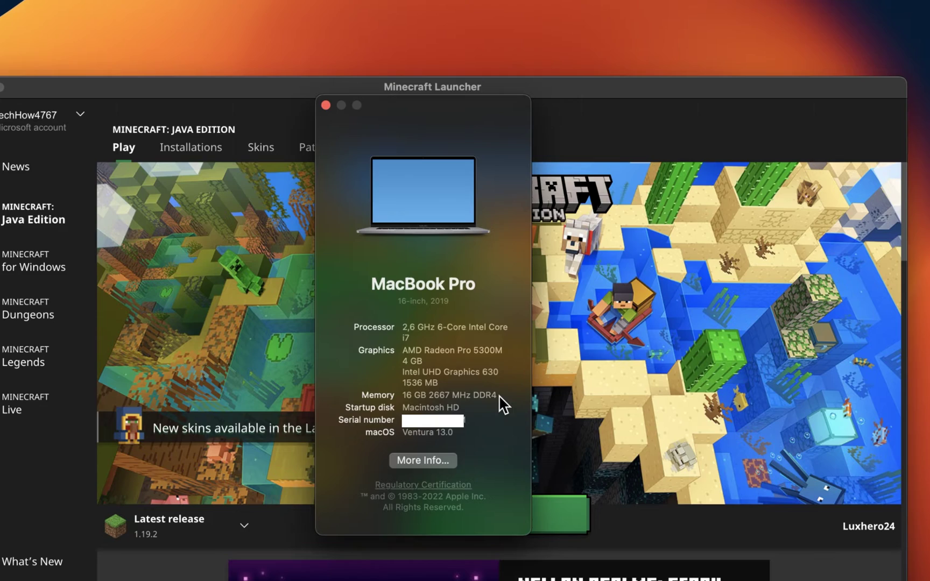
left_click(326, 105)
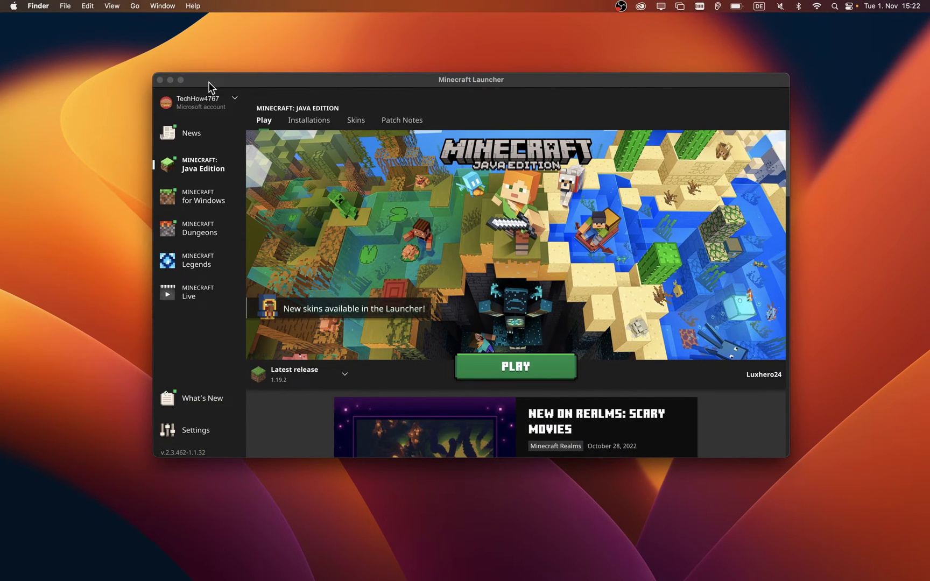
Minimize the launcher and open System Settings from the Apple menu
left_click(170, 81)
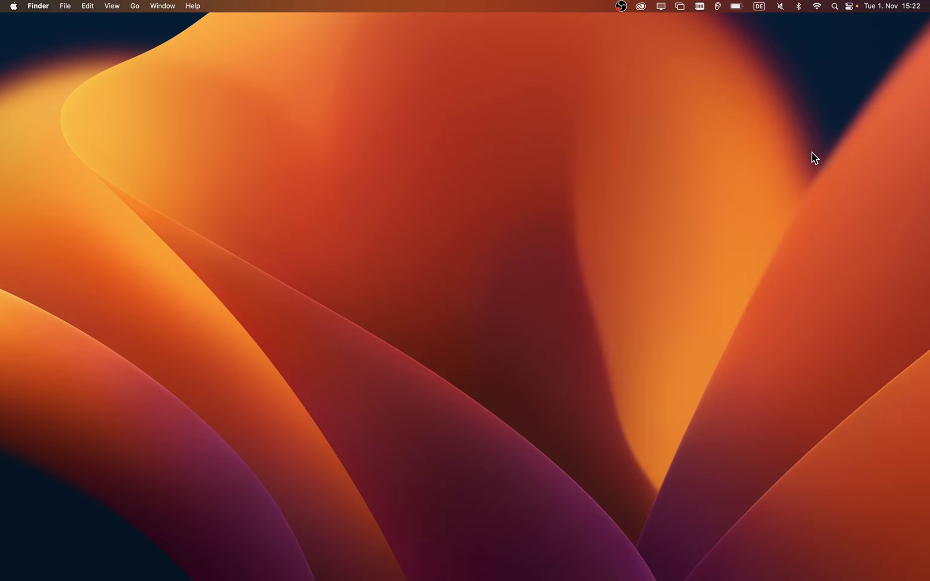
left_click(13, 6)
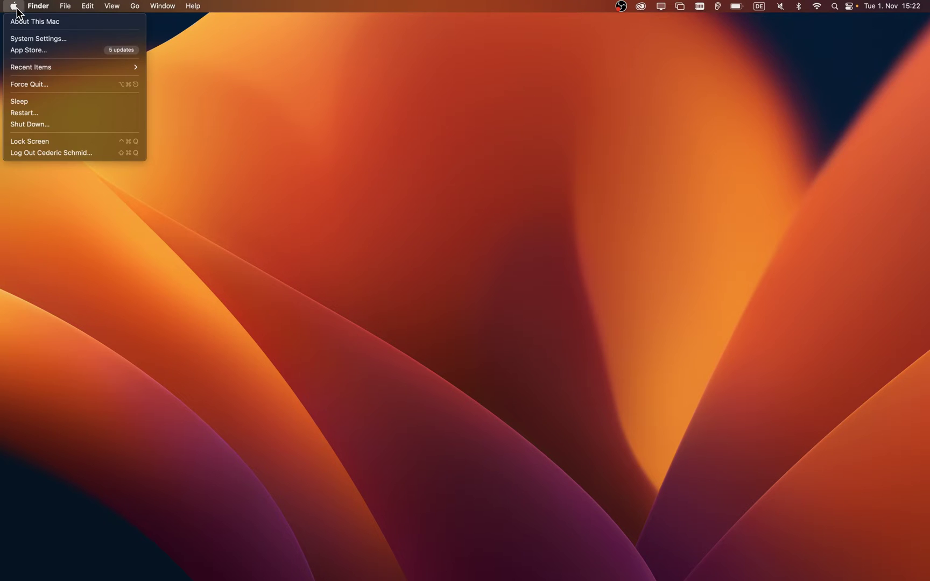
left_click(24, 37)
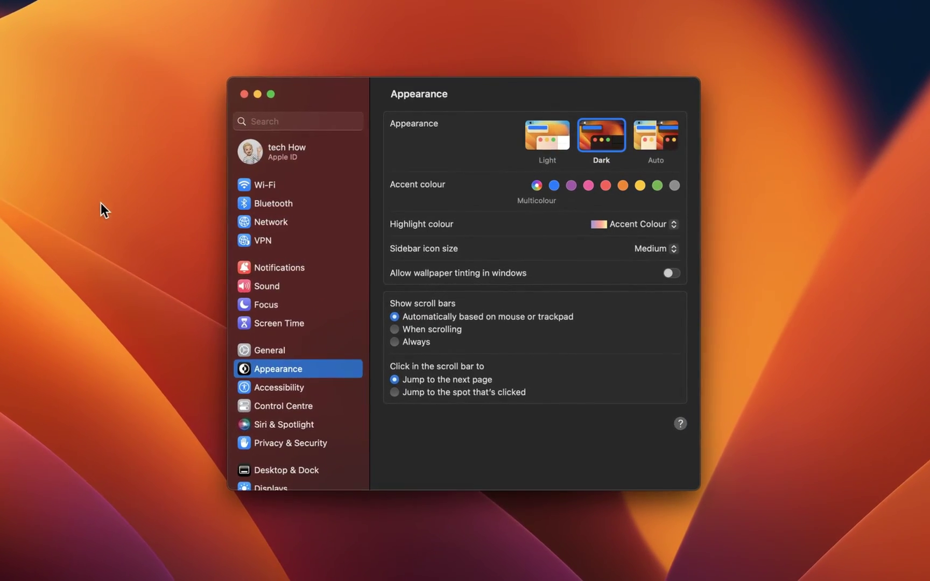
left_click(234, 353)
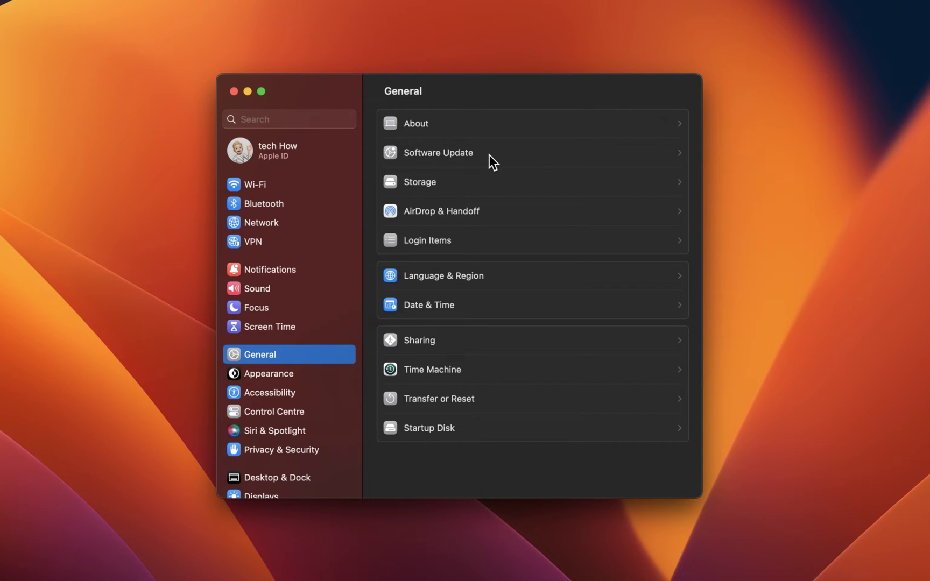
left_click(492, 157)
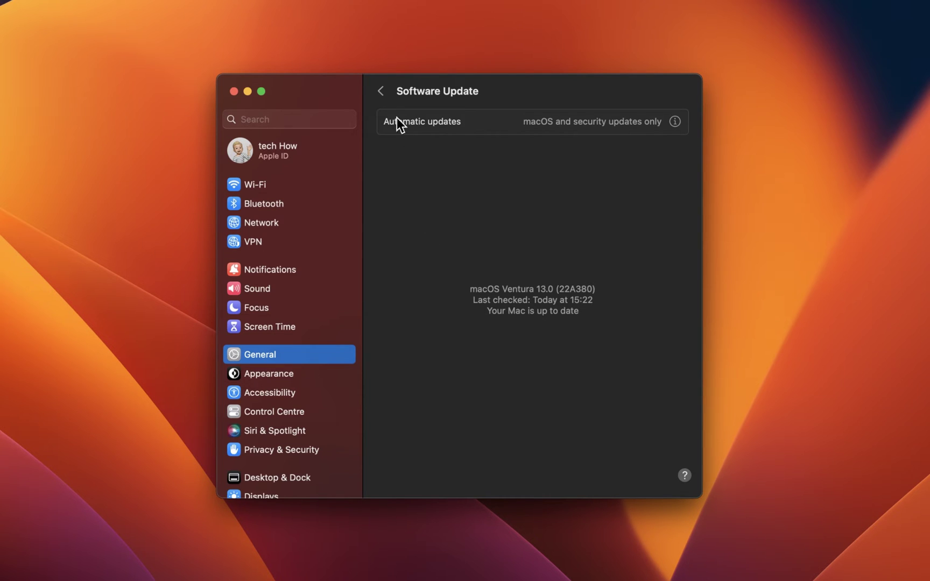
left_click(381, 92)
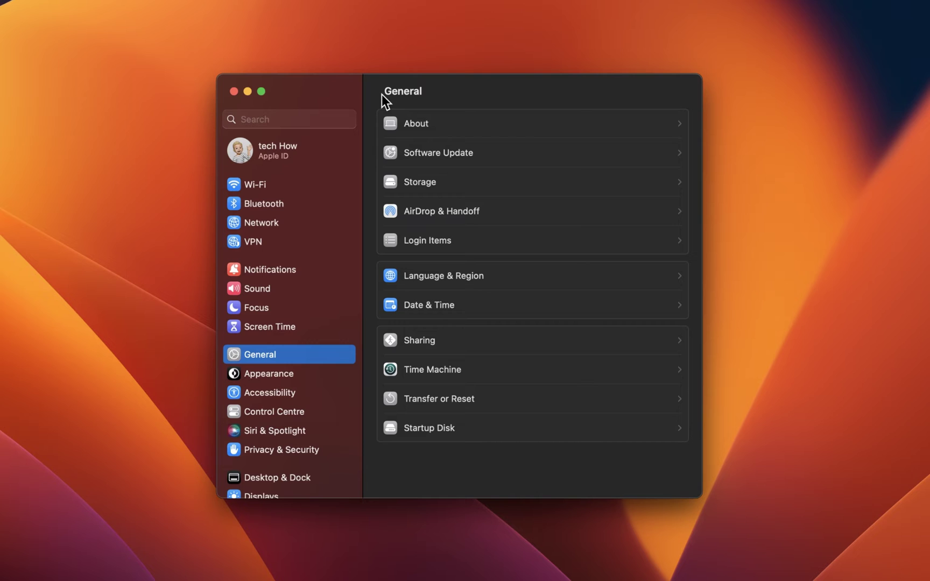
Open Storage and review Macintosh HD usage by category, e.g. Applications 36,36 GB
left_click(442, 194)
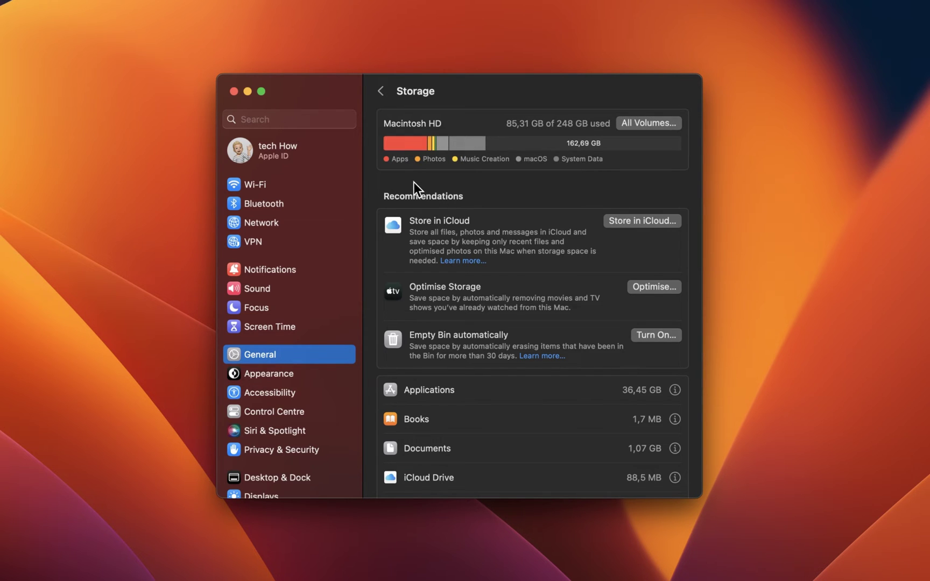
scroll(374, 178, "down", 8)
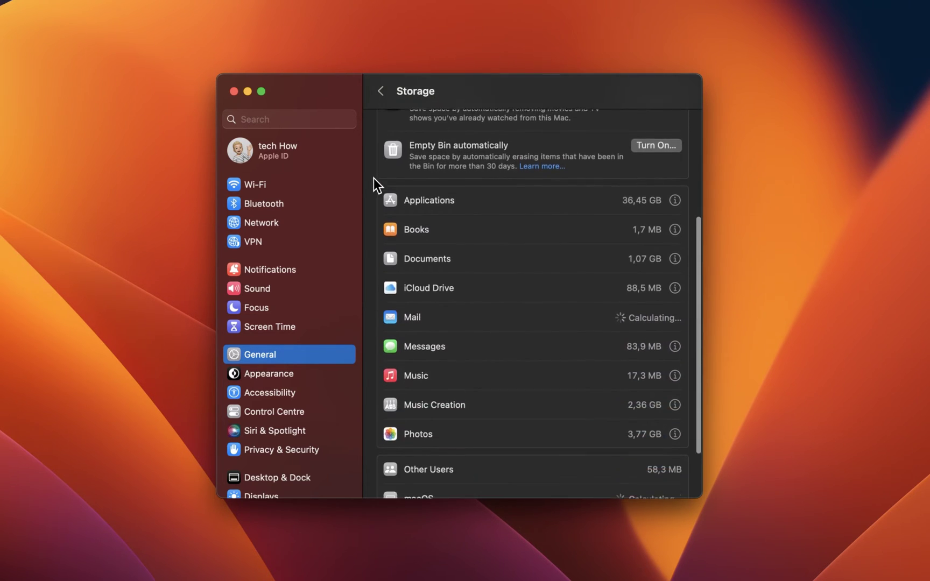
scroll(373, 178, "up", 1)
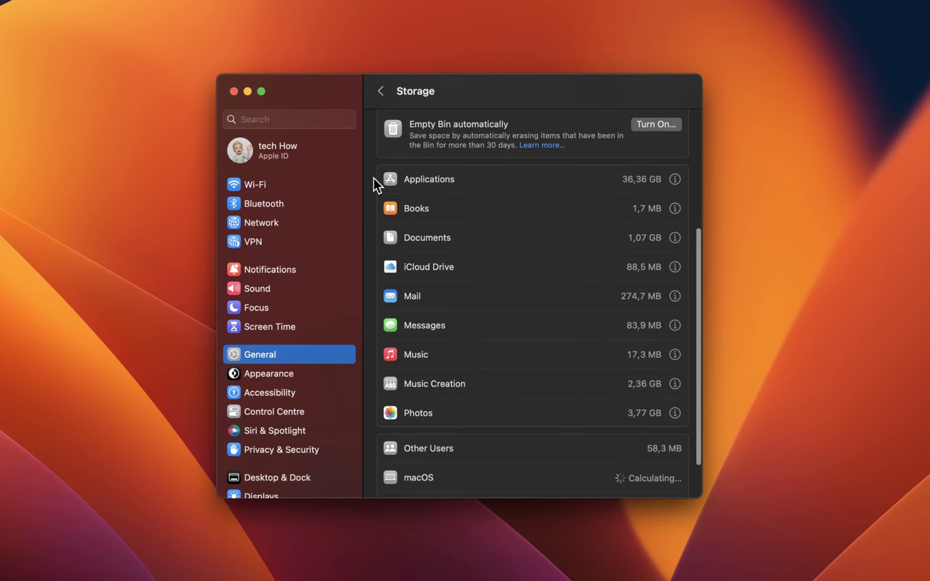
scroll(373, 179, "up", 5)
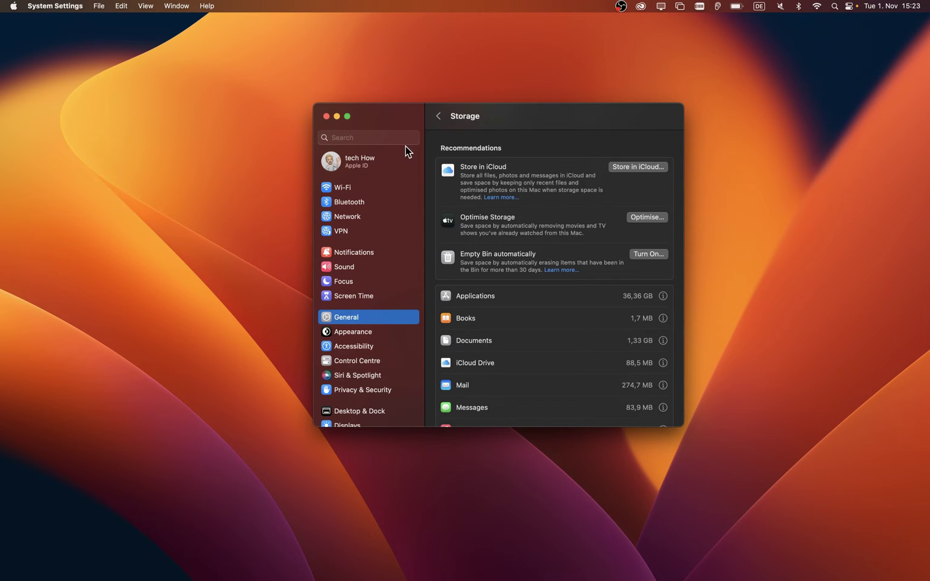
Close System Settings and launch Minecraft Java Edition from the Dock
left_click(326, 117)
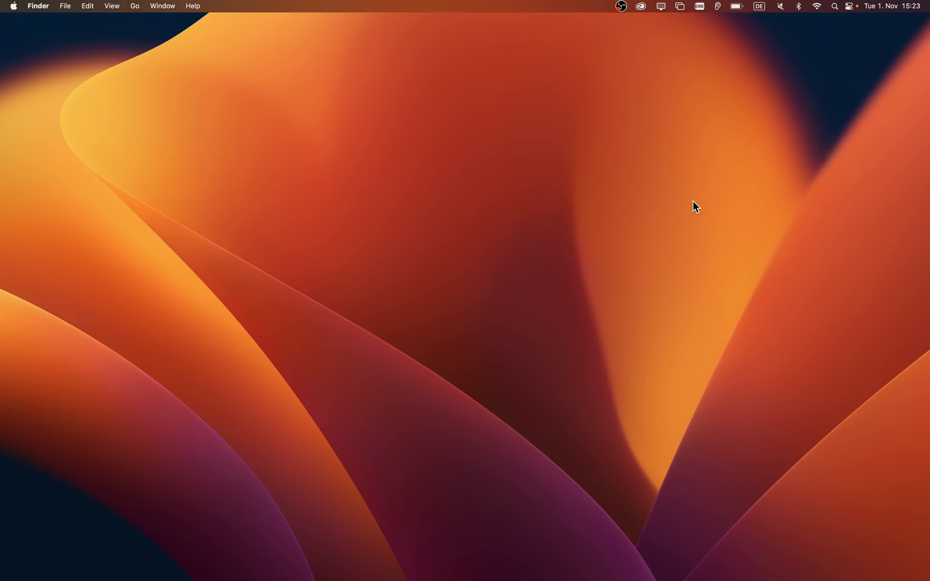
mouse_move(737, 562)
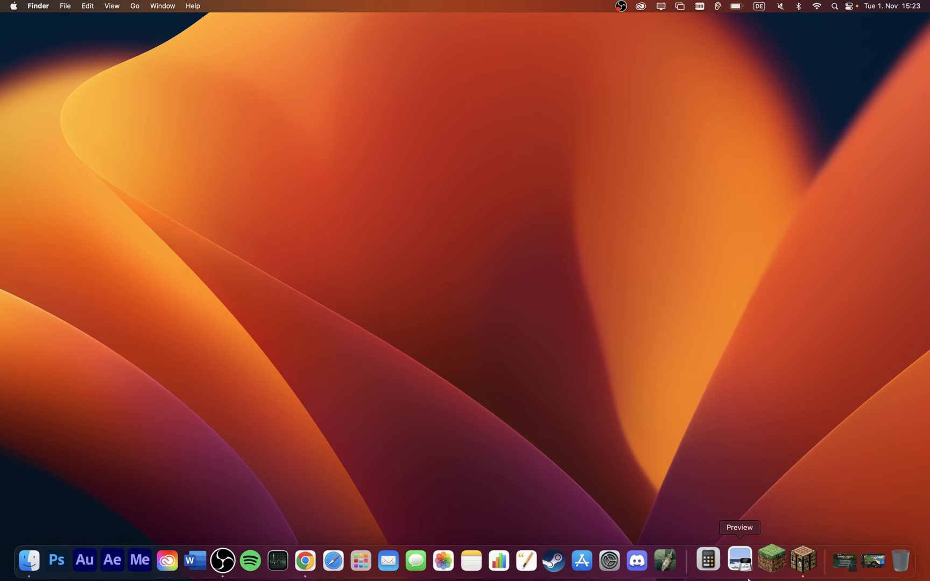
left_click(788, 562)
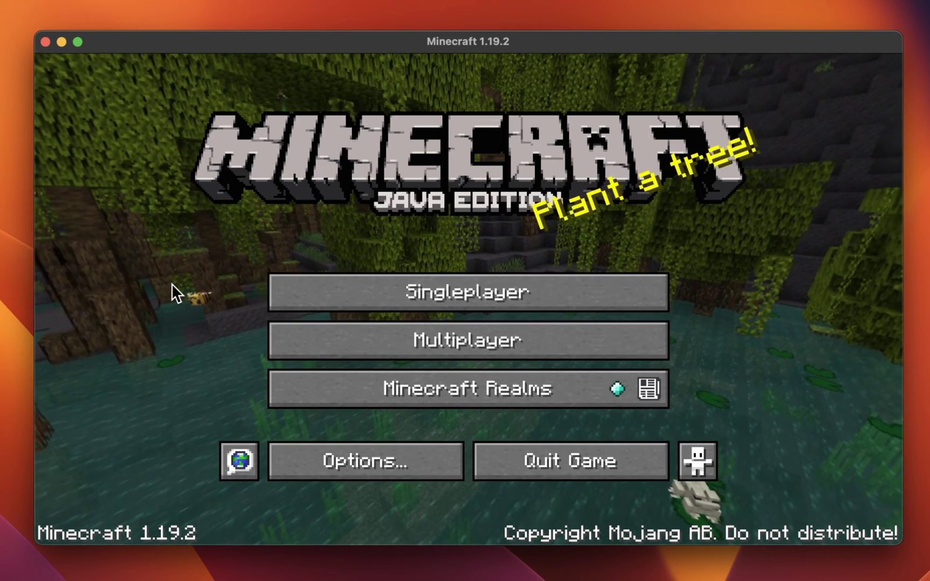
In Video Settings, set Graphics to Fast and VSync to OFF, keeping fullscreen resolution Current
left_click(304, 460)
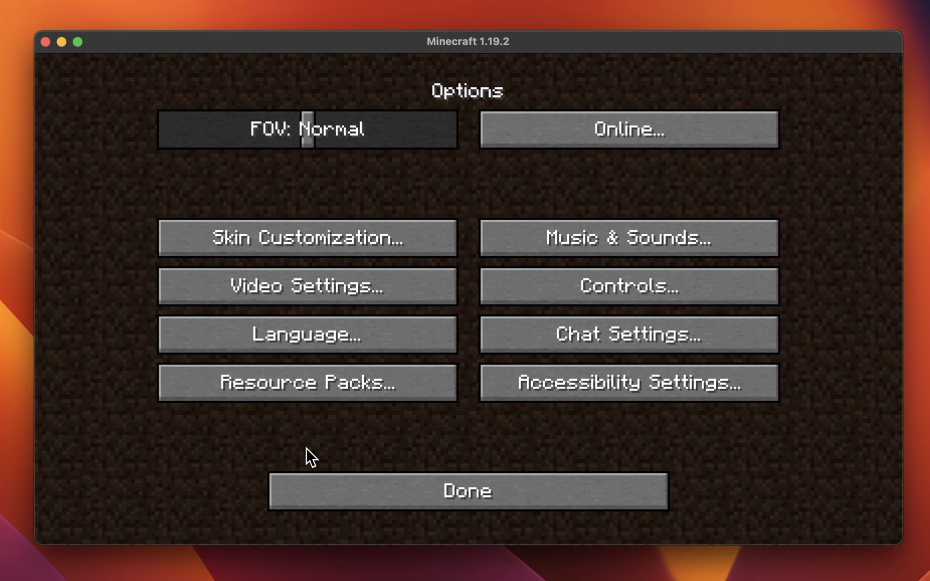
left_click(300, 287)
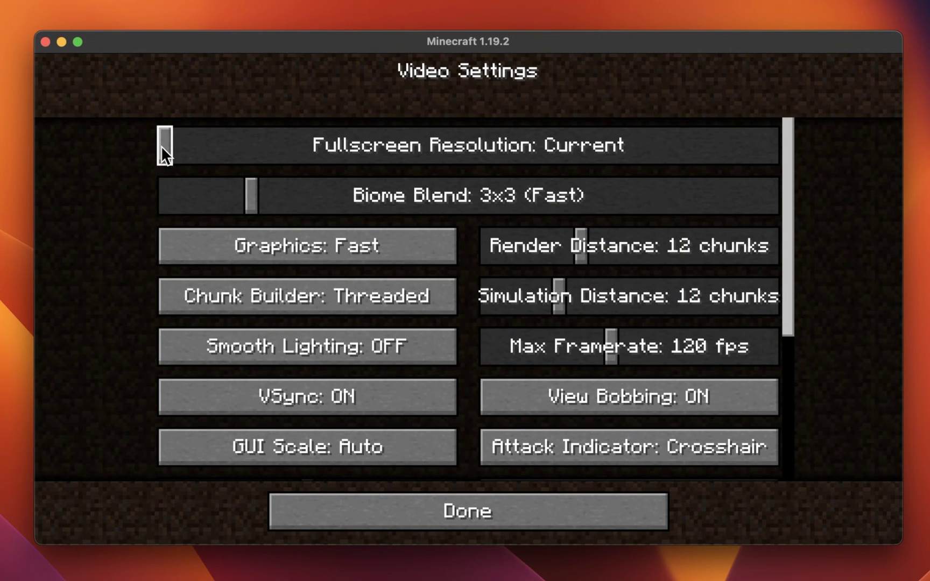
left_click_drag(160, 145, 105, 100)
left_click(420, 243)
left_click(420, 242)
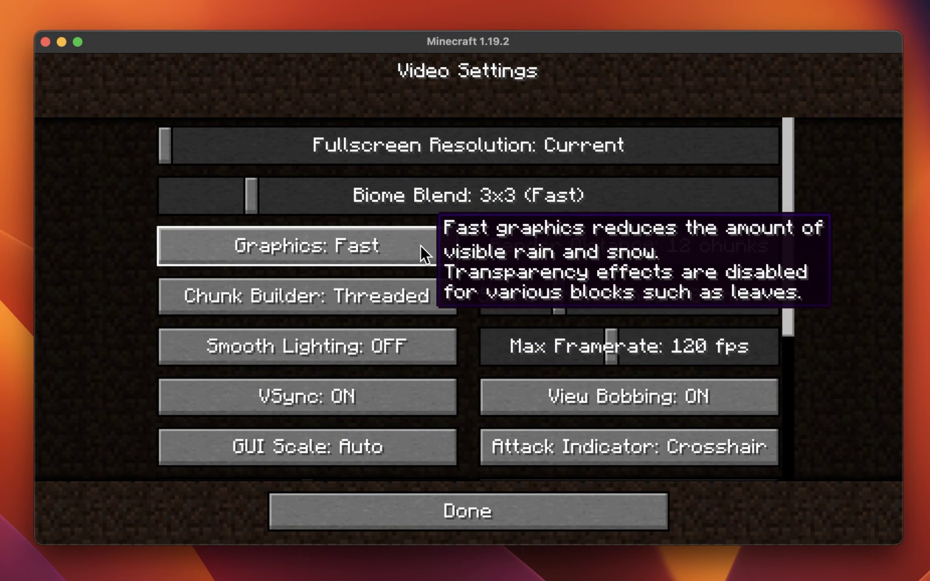
left_click(420, 389)
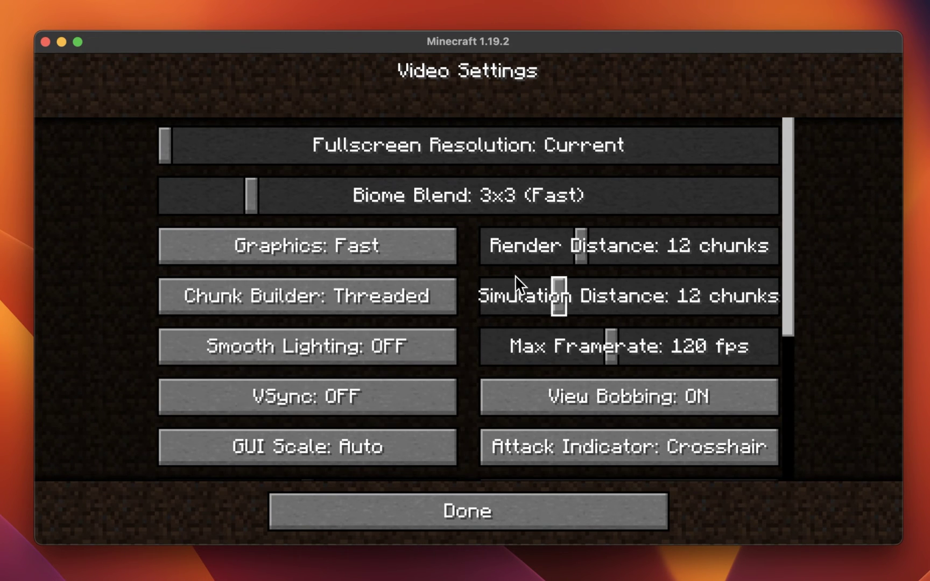
Keep Render and Simulation Distance at 12 chunks and drop Max Framerate to 100 fps
left_click(580, 244)
mouse_move(581, 242)
left_mouse_down()
mouse_move(549, 242)
mouse_move(563, 242)
left_mouse_up()
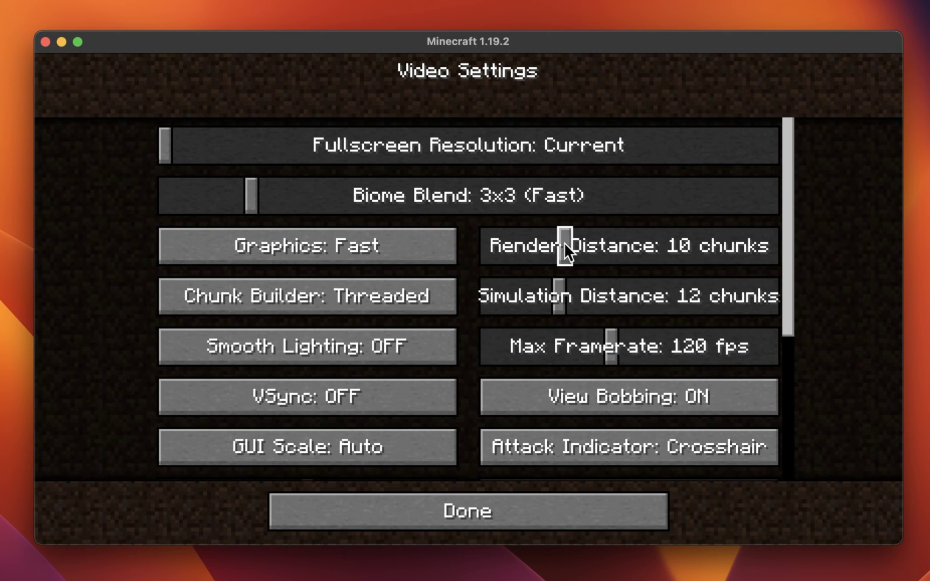
left_click_drag(564, 242, 584, 239)
mouse_move(558, 284)
left_mouse_down()
mouse_move(582, 286)
mouse_move(564, 287)
left_mouse_up()
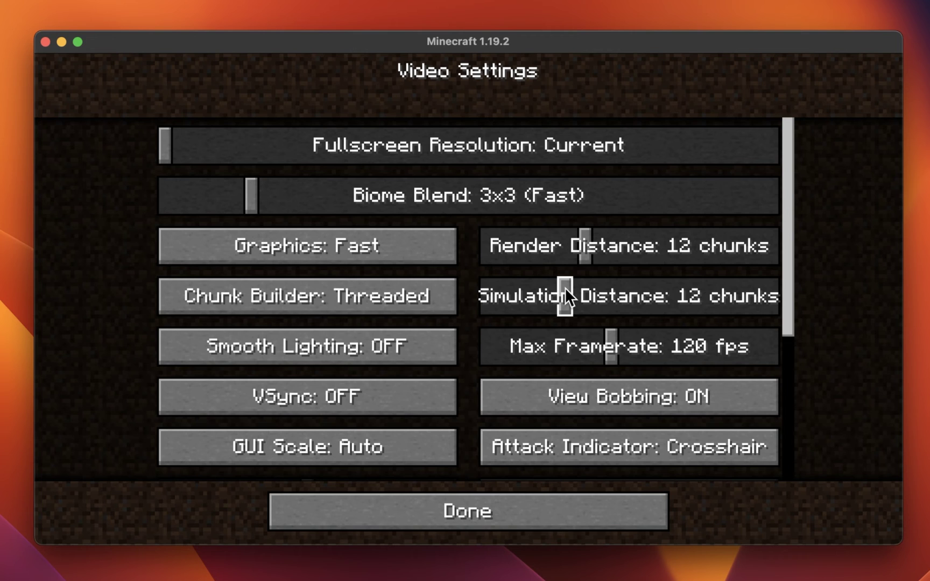
left_click(608, 334)
left_click_drag(609, 333, 589, 331)
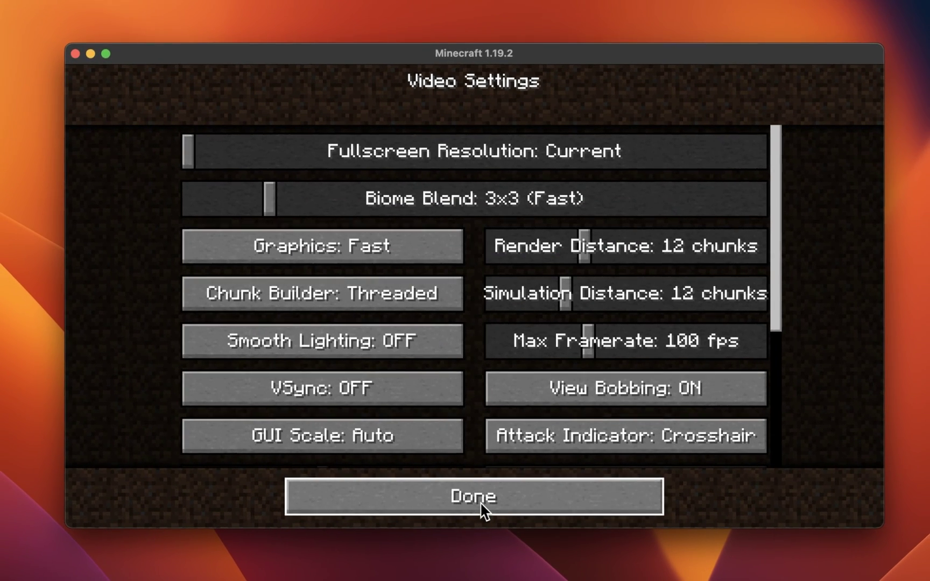
Confirm Video Settings and Options with Done, then close the Minecraft window
left_click(480, 502)
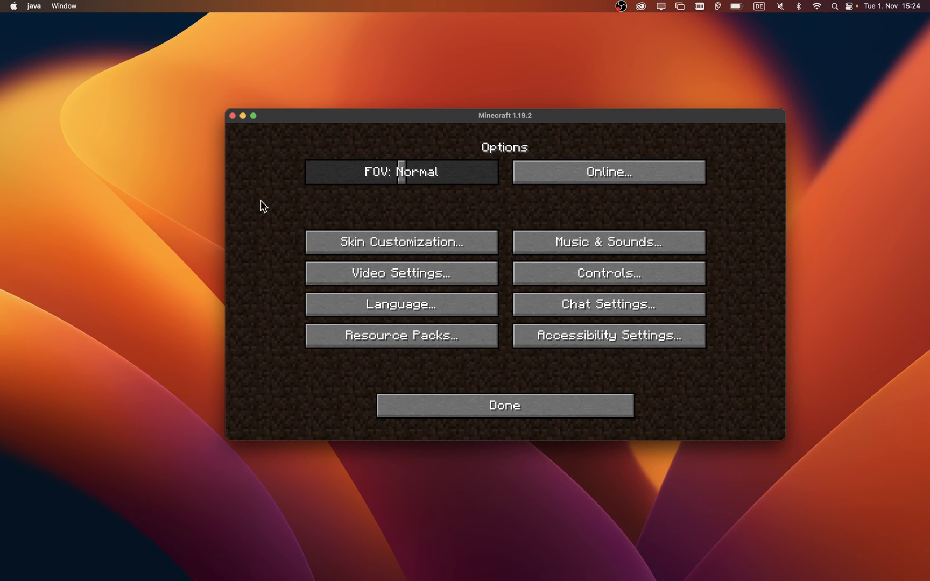
left_click(440, 400)
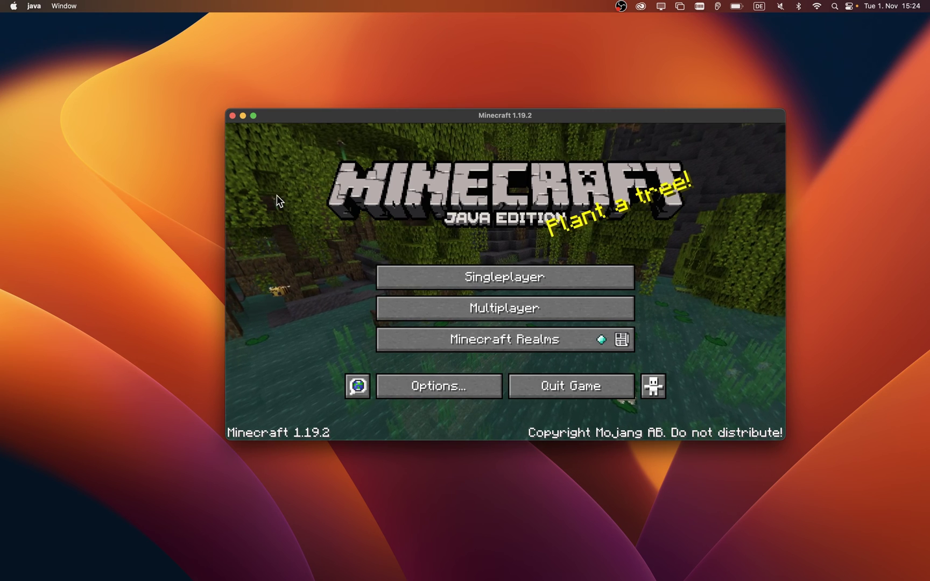
left_click(232, 116)
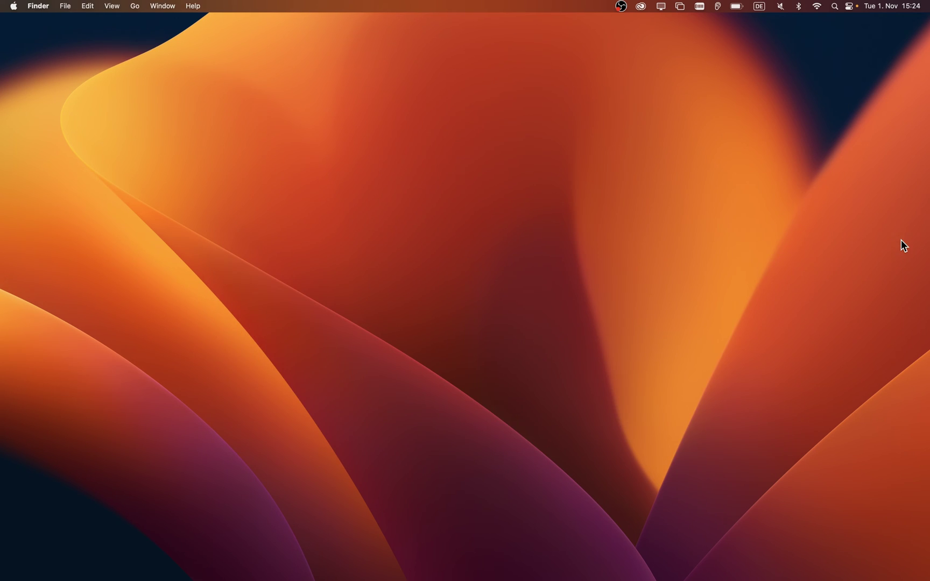